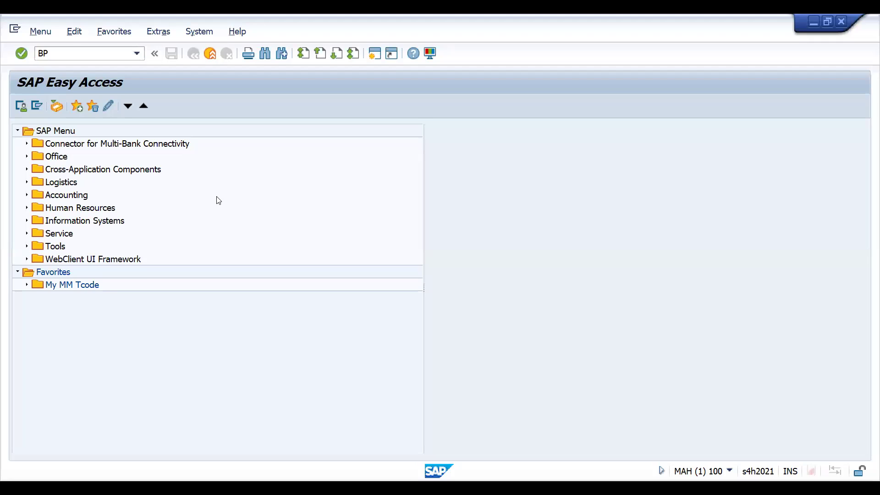
Step: Run transaction BP and open HUNDAI GERMANY from the WATCH organization search
key("Return")
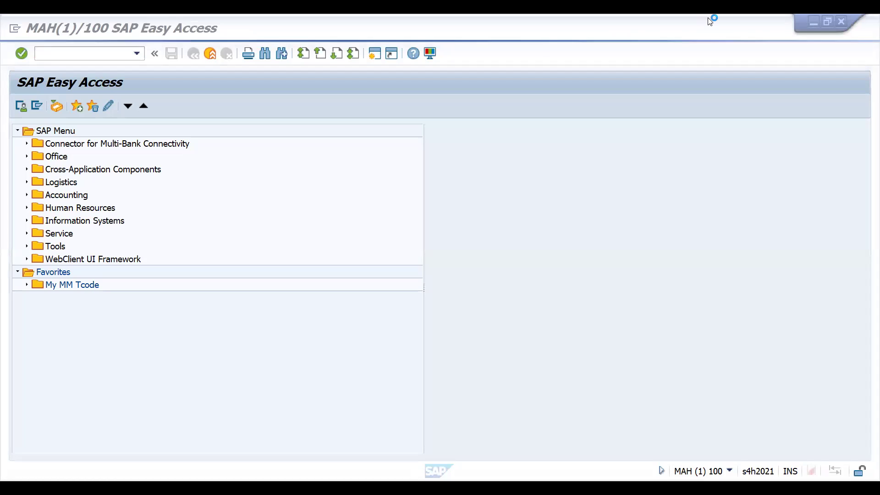
left_click(112, 53)
type("bp")
key("Return")
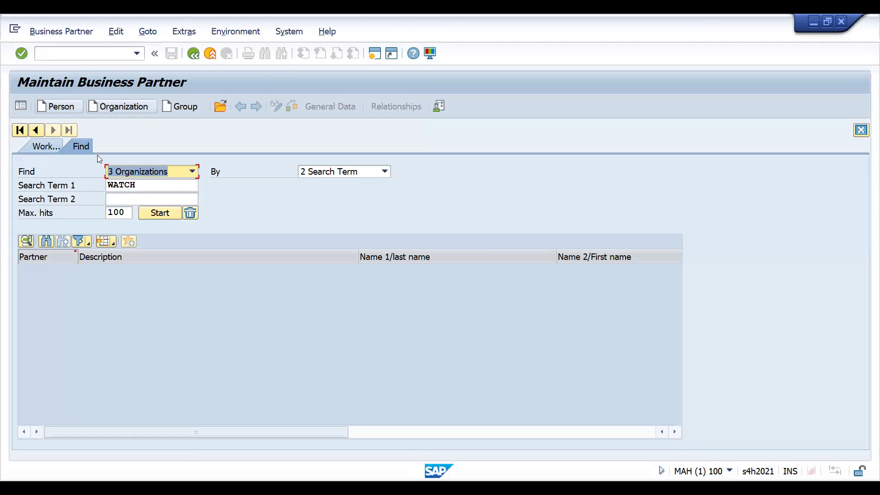
left_click(164, 214)
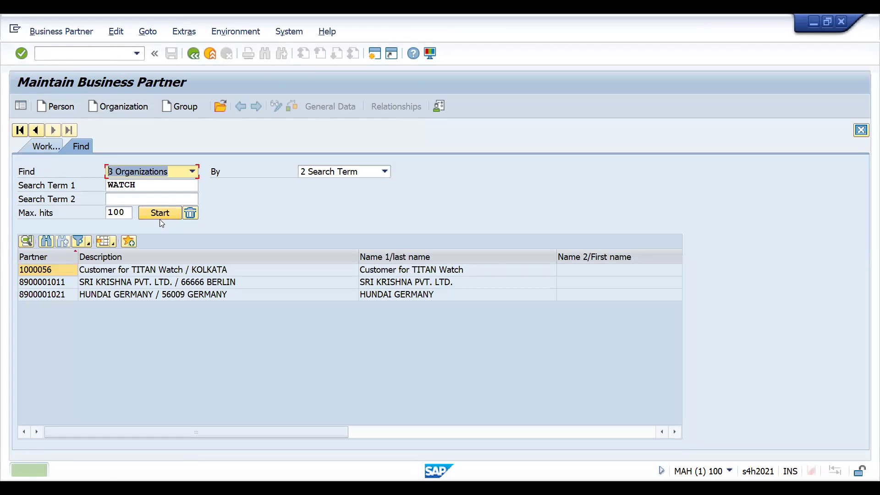
double_click(112, 295)
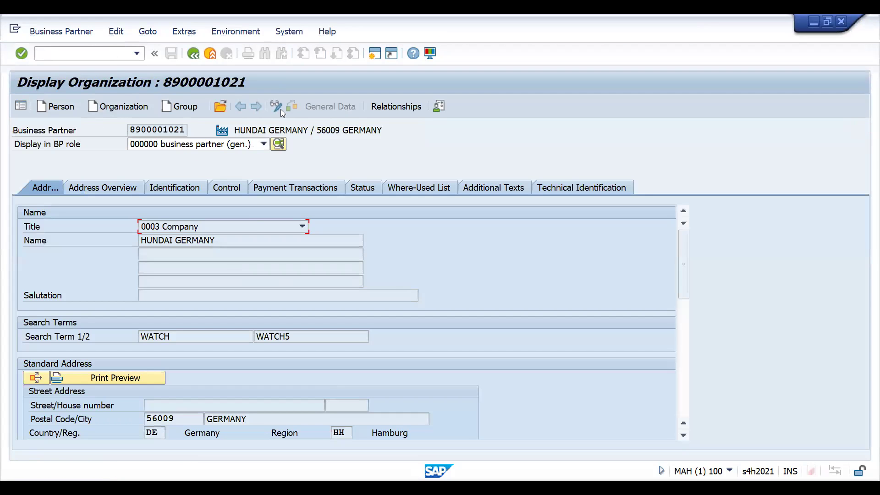
Step: Display the partner in role ZFCU01 DRAM CUST SD ROLE
left_click(205, 146)
key("z")
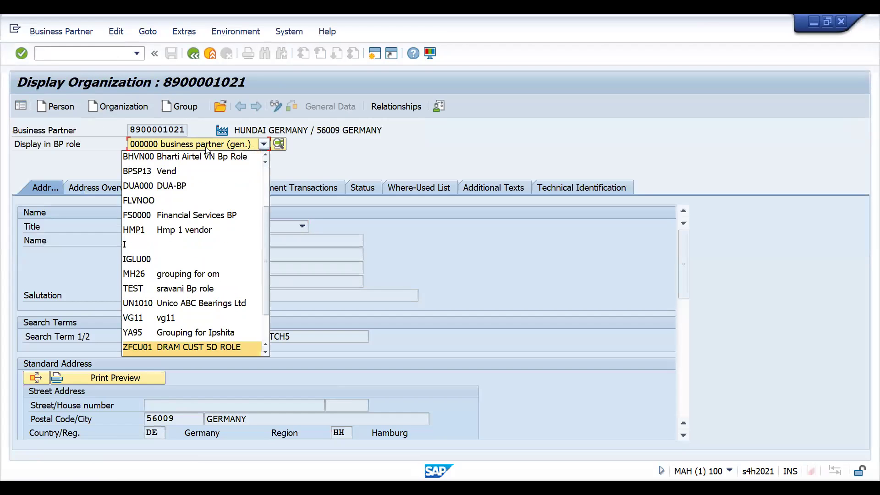
key("Return")
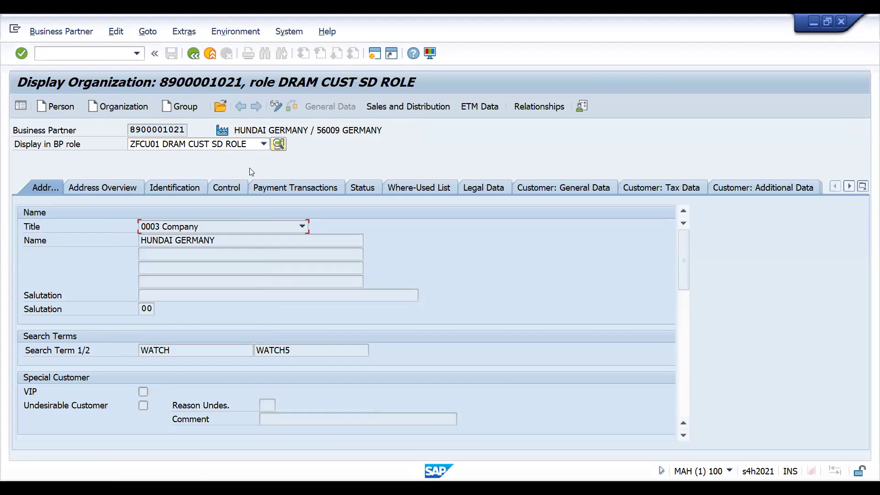
Step: Switch the partner to change mode and add a new line in its sales areas list
left_click(275, 106)
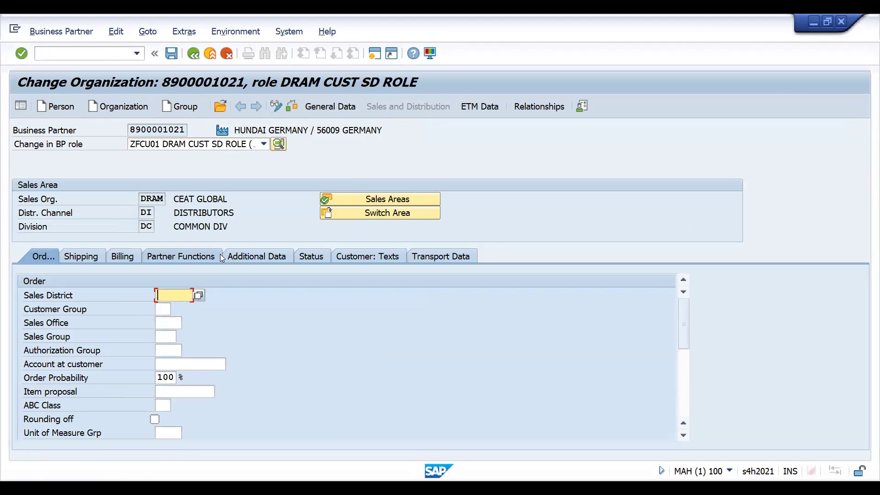
left_click(380, 200)
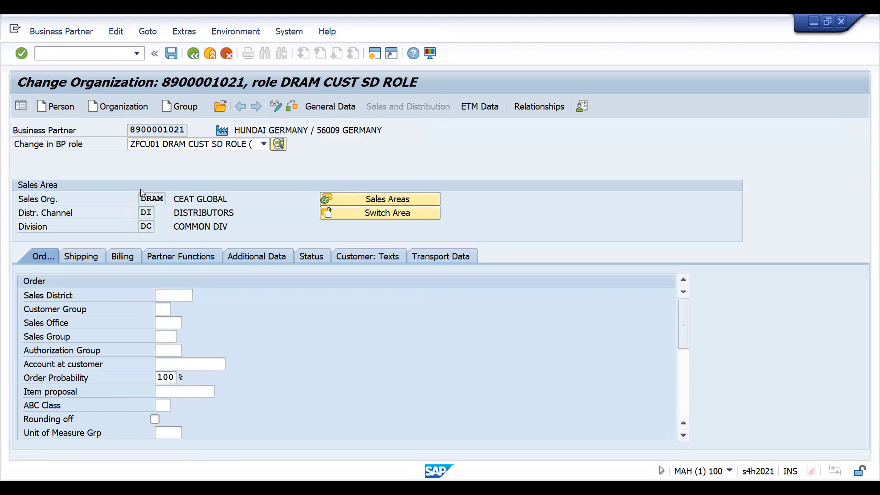
left_click(354, 201)
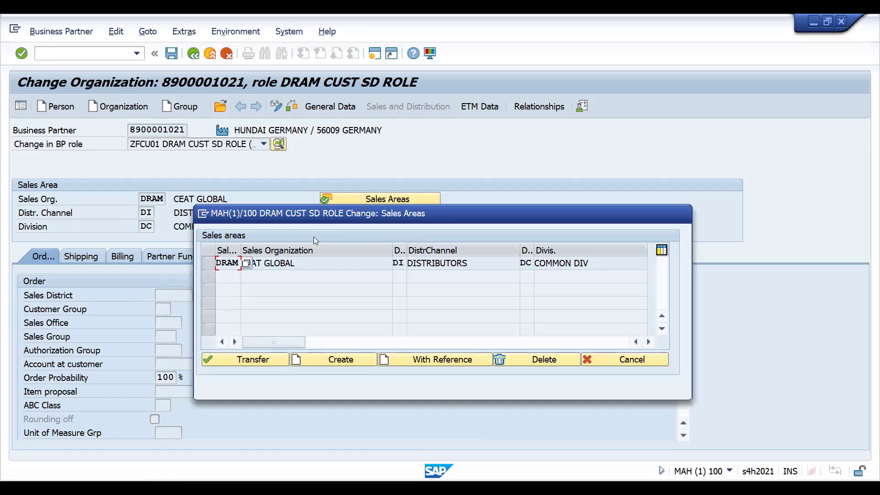
left_click(322, 359)
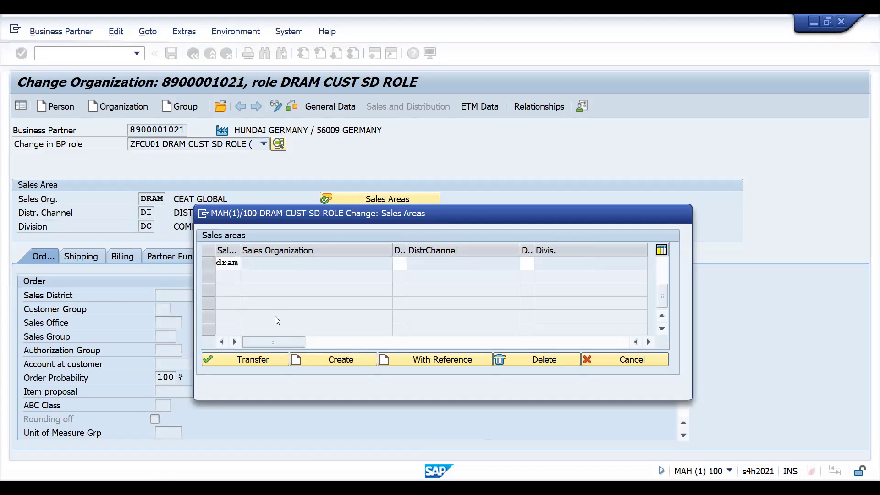
Step: Fill the new line with DRAM, DI and DD (COMMON DIV) and transfer it
type("dram")
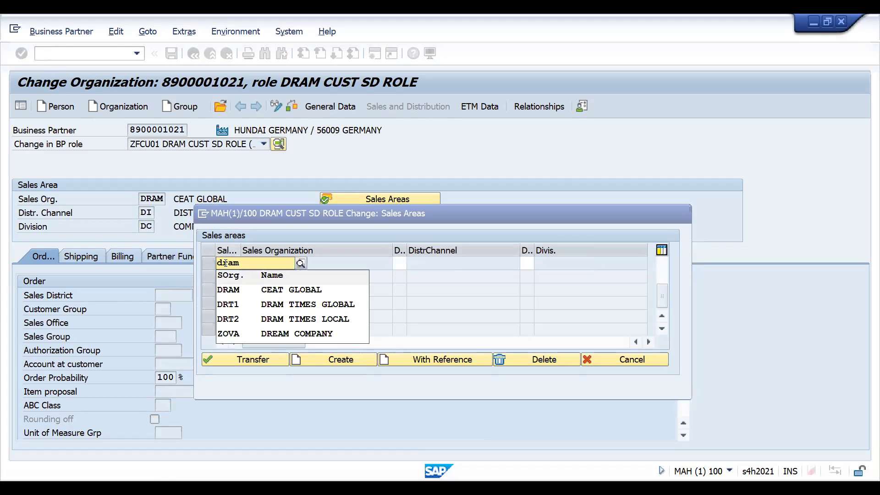
left_click(230, 290)
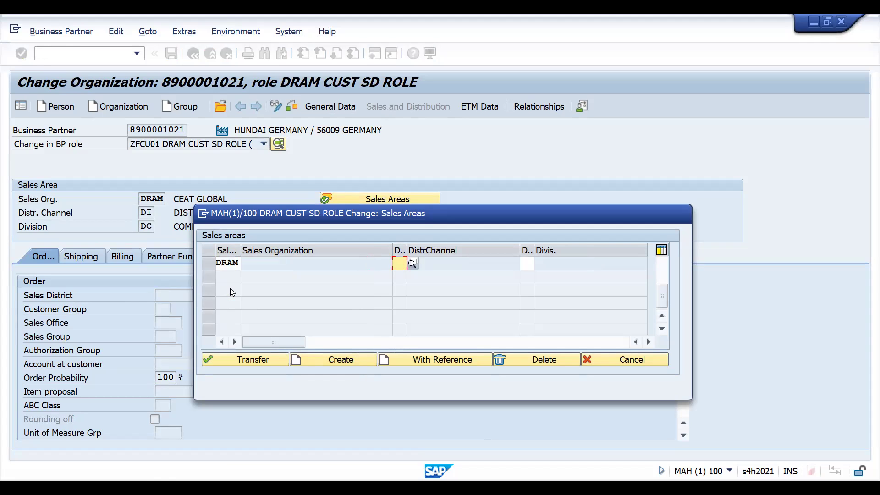
type("di")
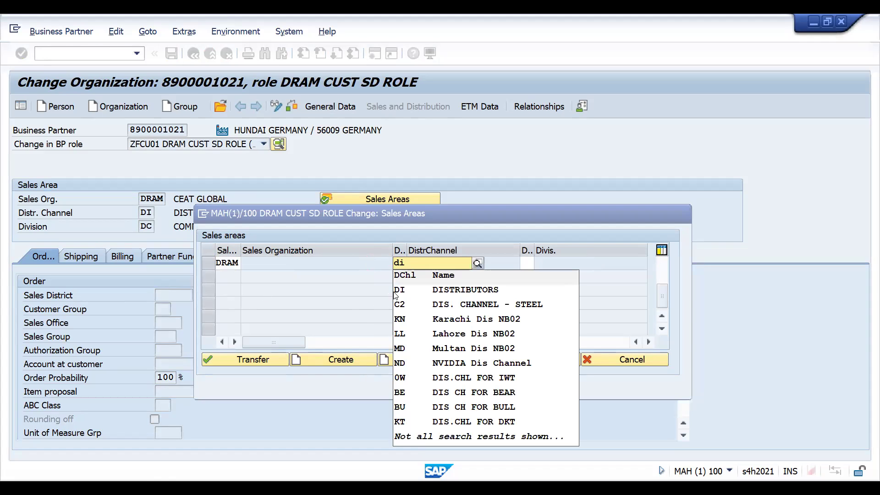
left_click(406, 290)
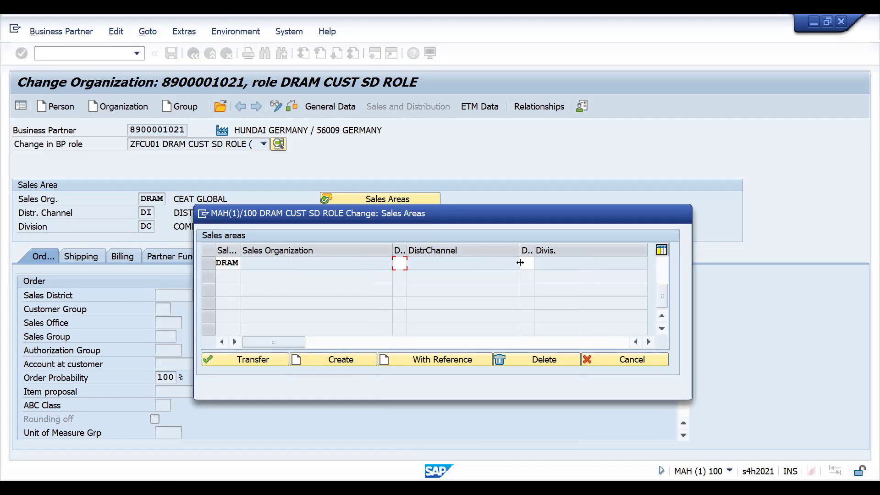
left_click(525, 265)
type("dd")
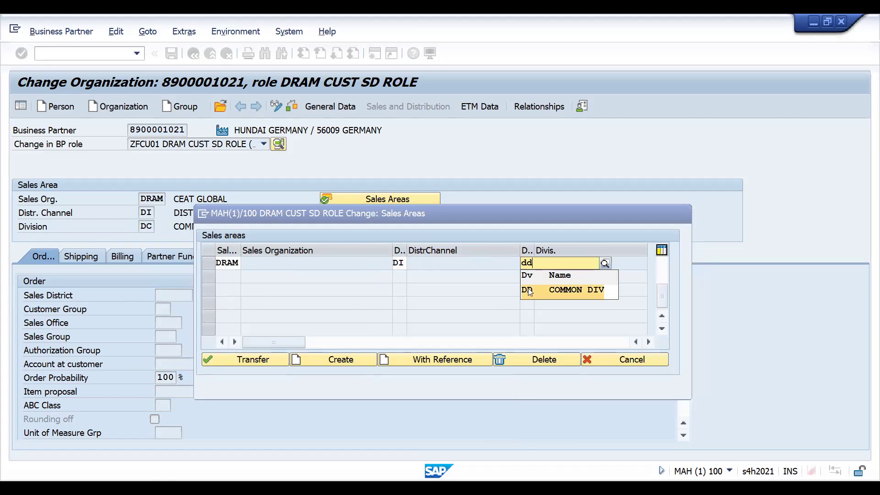
left_click(528, 290)
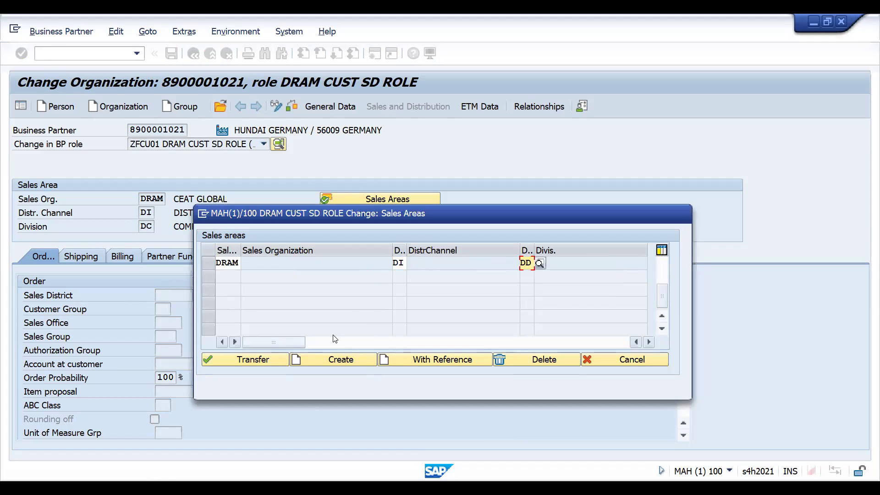
left_click(263, 362)
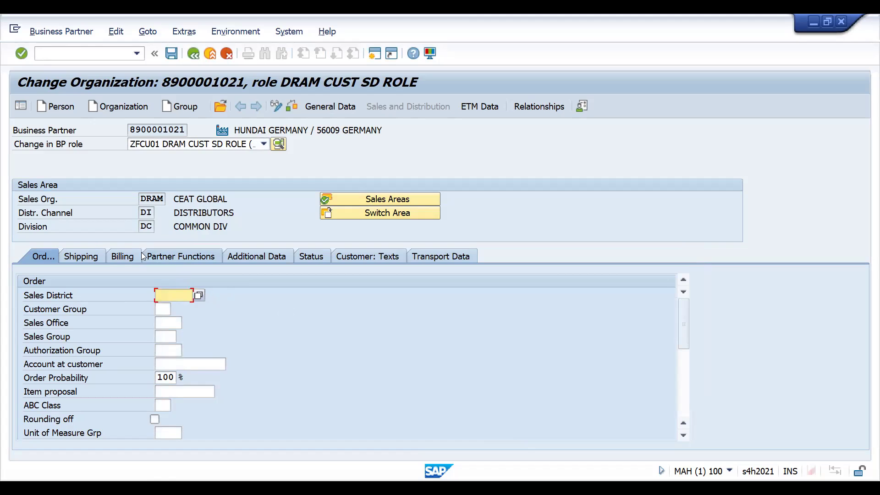
Step: Recheck the DRAM sales areas with divisions DC and DD and transfer both
left_click(348, 198)
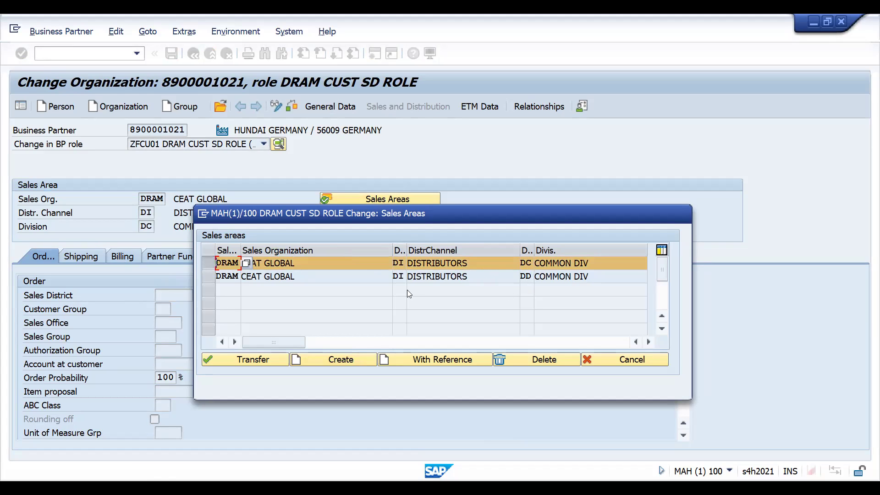
left_click(255, 360)
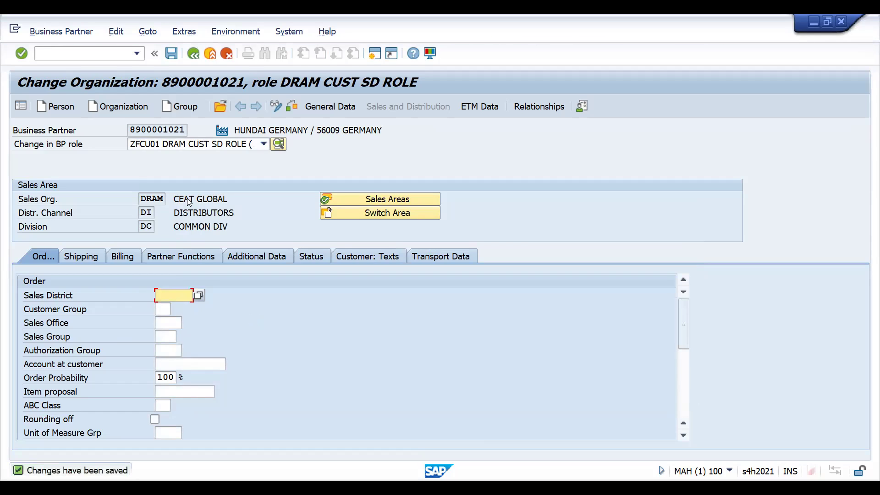
Step: Start a DOR credit sales order in DRAM / DI / DD with the second suggested sold-to party
left_click(84, 58)
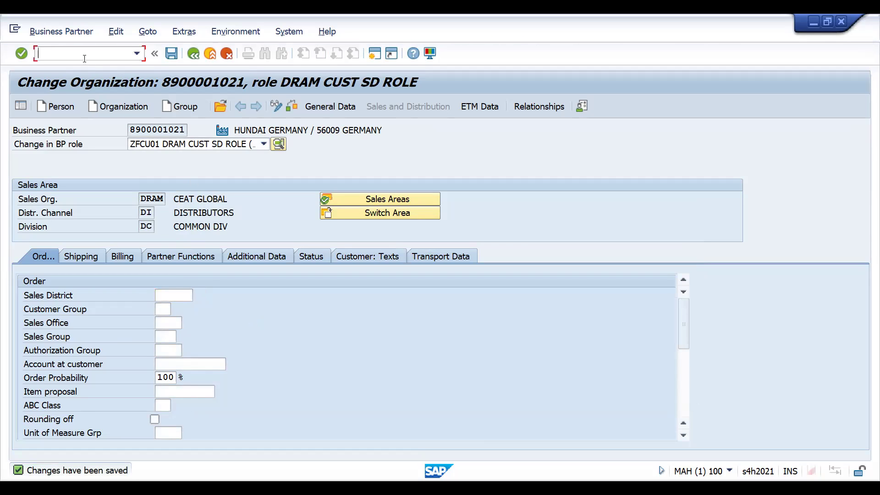
type("/nbp")
key("Return")
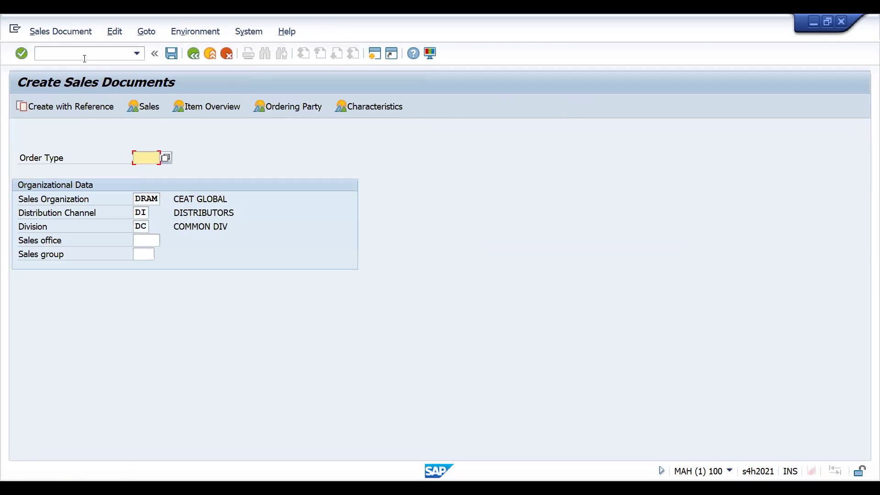
type("dor")
left_click(142, 226)
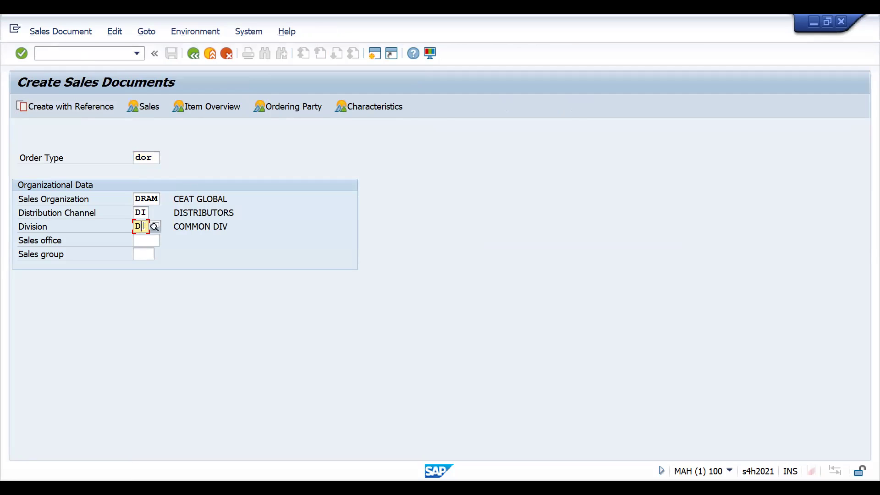
double_click(142, 226)
type("dd")
key("Return")
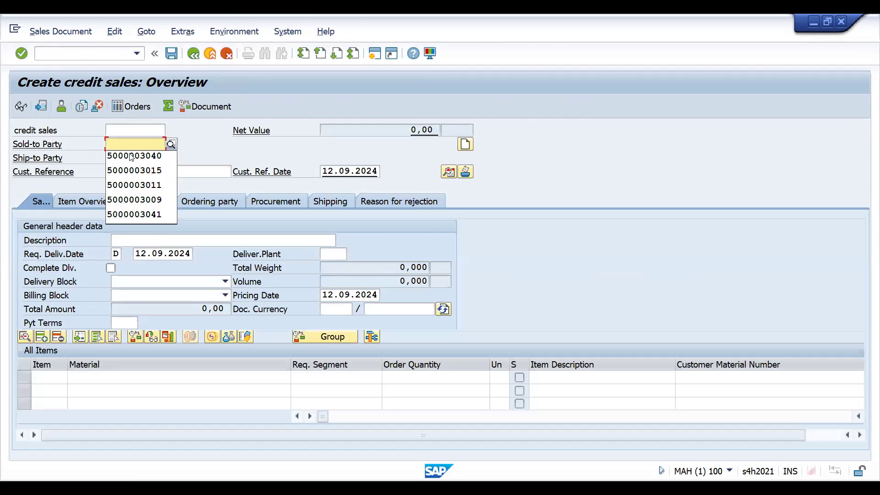
key("Down")
key("Return")
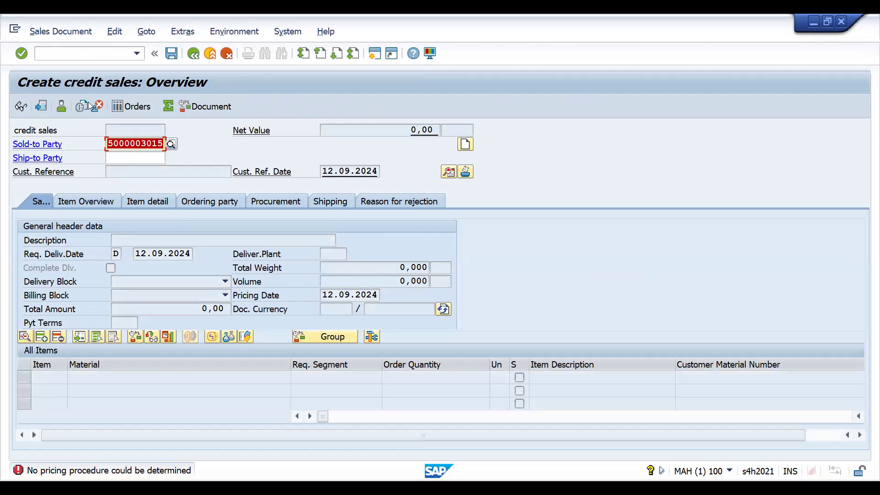
Step: Open pricing procedure determination (OVKK) and select the DRAM sales organization row
left_click(54, 55)
type("/n")
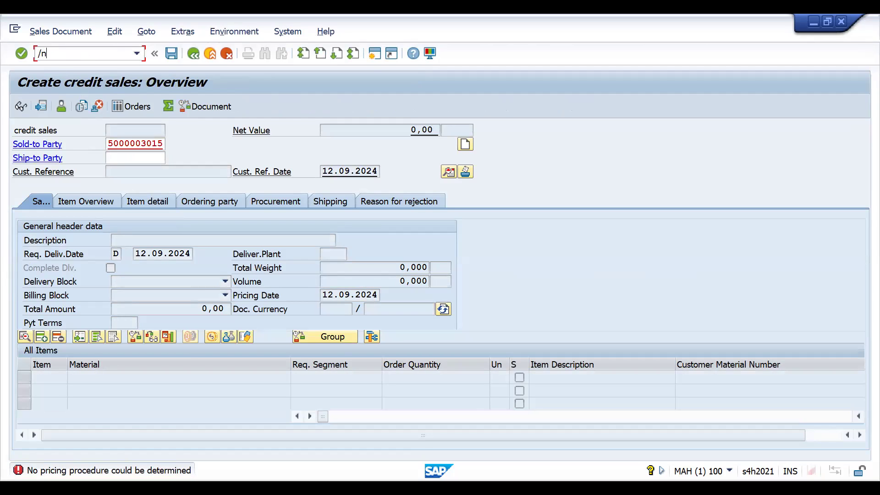
type("ovkk")
key("Return")
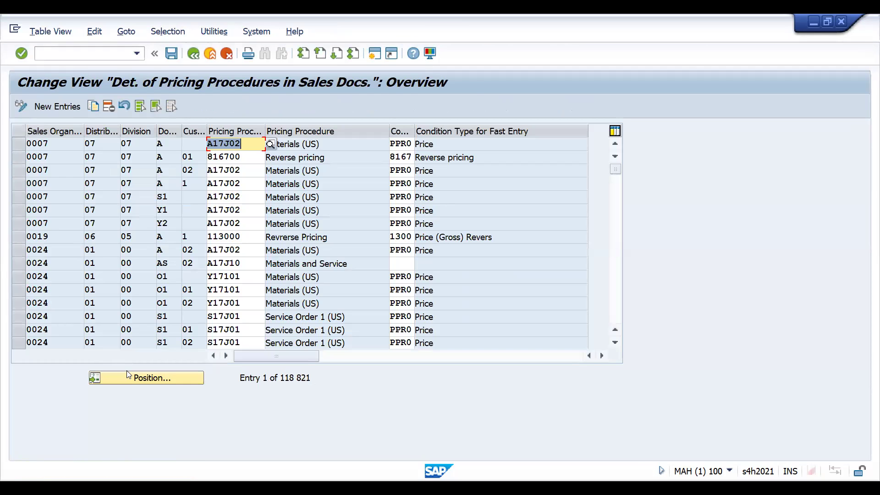
left_click(128, 374)
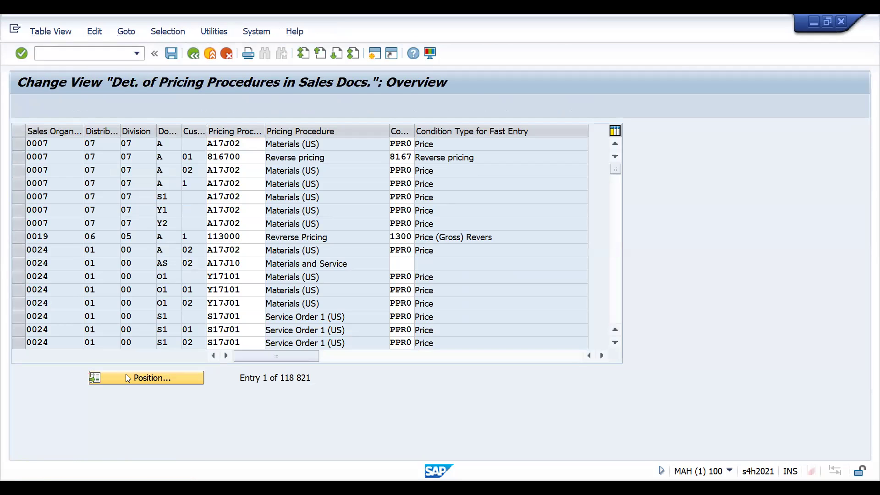
type("dram")
key("Return")
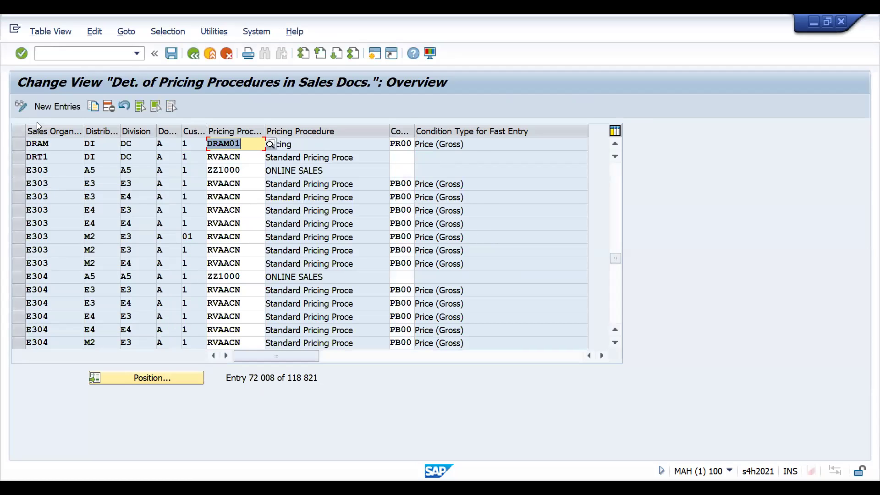
left_click(16, 143)
Step: Copy the DRAM row as a new entry with division DD instead of DC
left_click(90, 110)
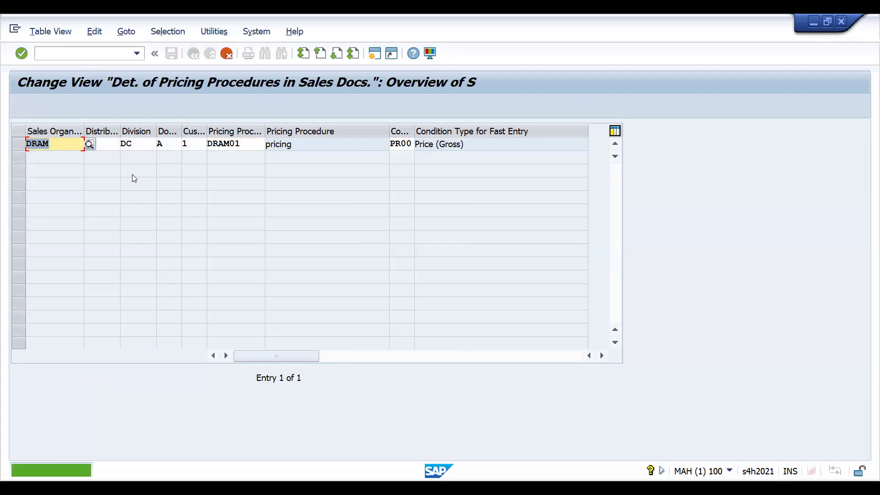
left_click(134, 143)
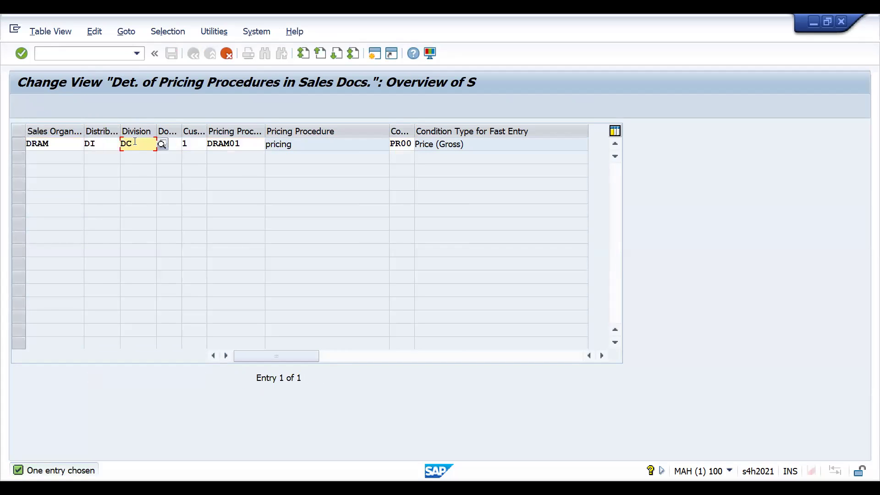
key("BackSpace")
type("D")
key("Return")
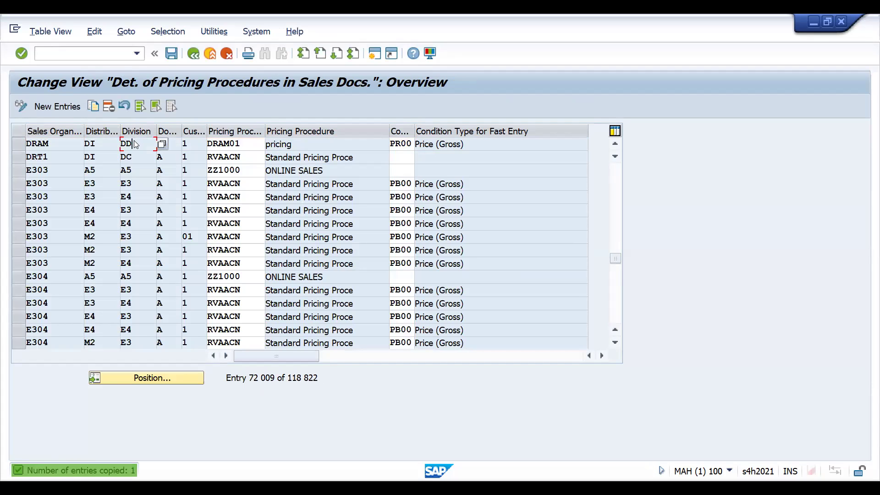
Step: Save the new entry under the customizing request and return to VA01
key("ctrl+s")
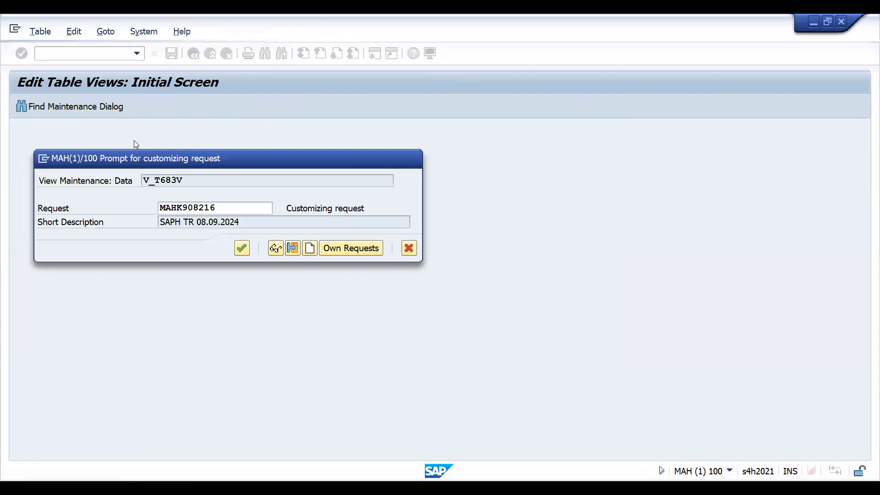
key("Return")
type("/")
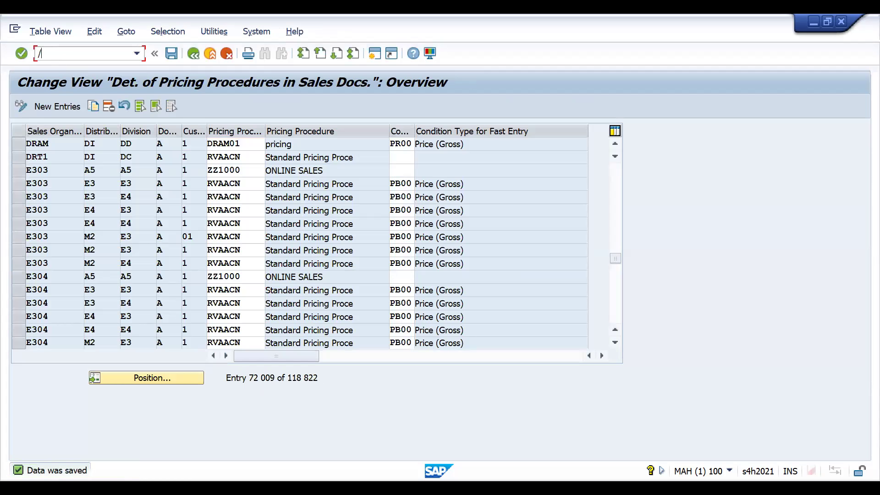
type("nva01")
key("Return")
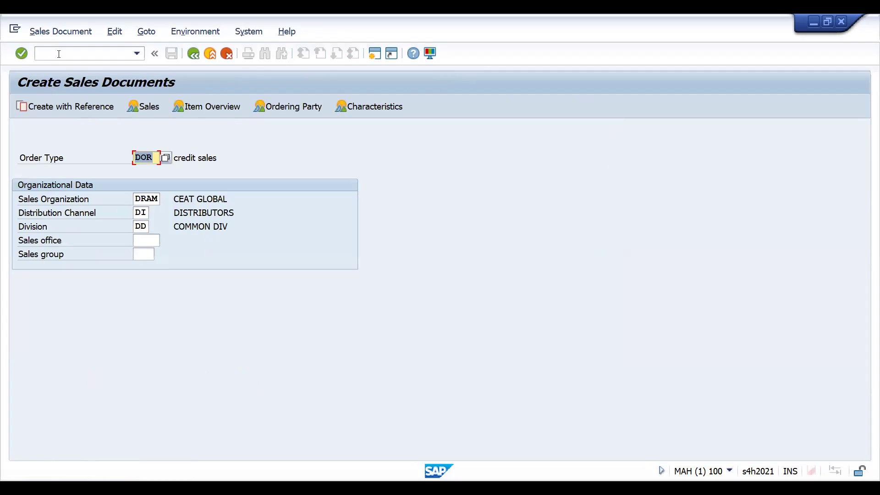
Step: Enter the sold-to customer from history on the credit order, triggering the missing pricing procedure error
key("Return")
type("5")
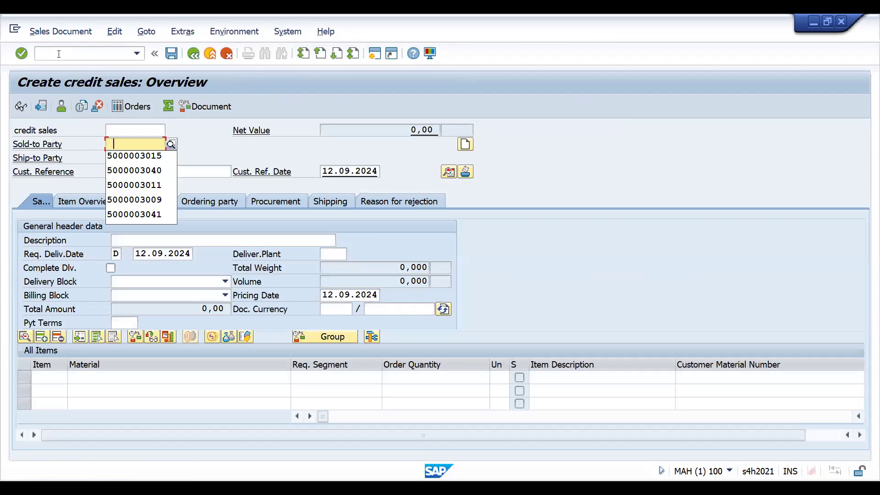
key("Down")
key("Return")
key("Return")
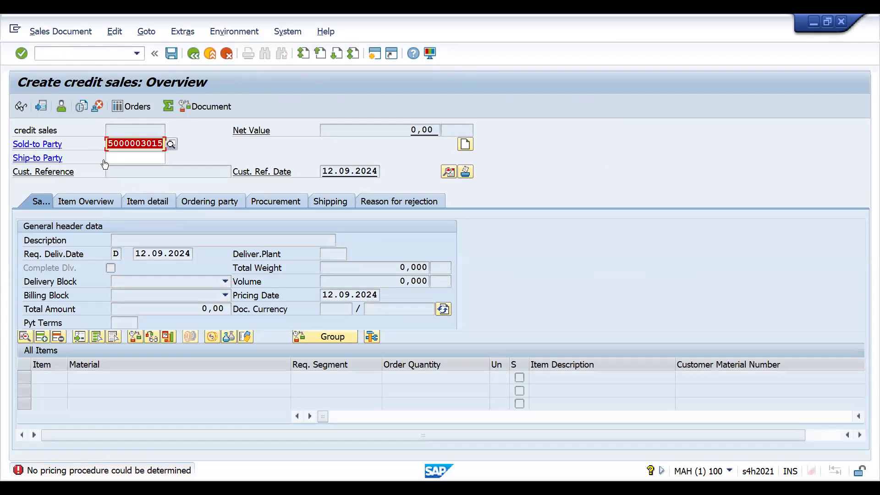
Step: Leave the order and switch to business partner maintenance
left_click(66, 56)
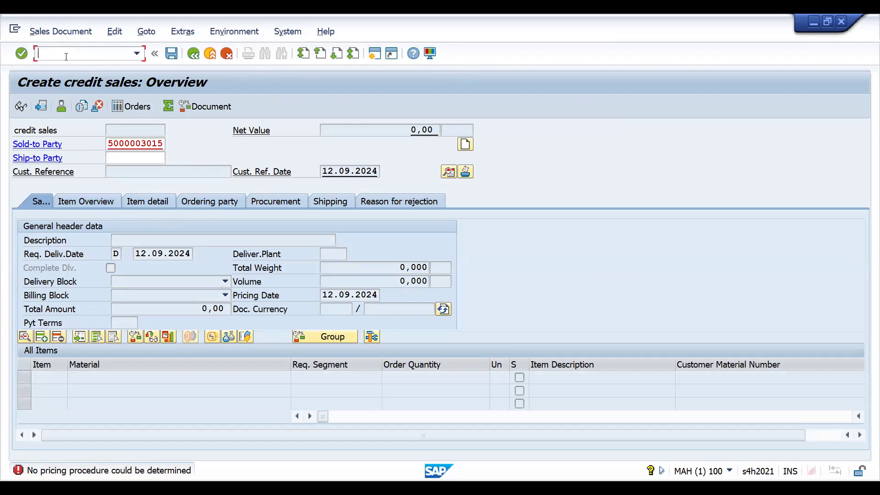
type("/novkk")
key("Return")
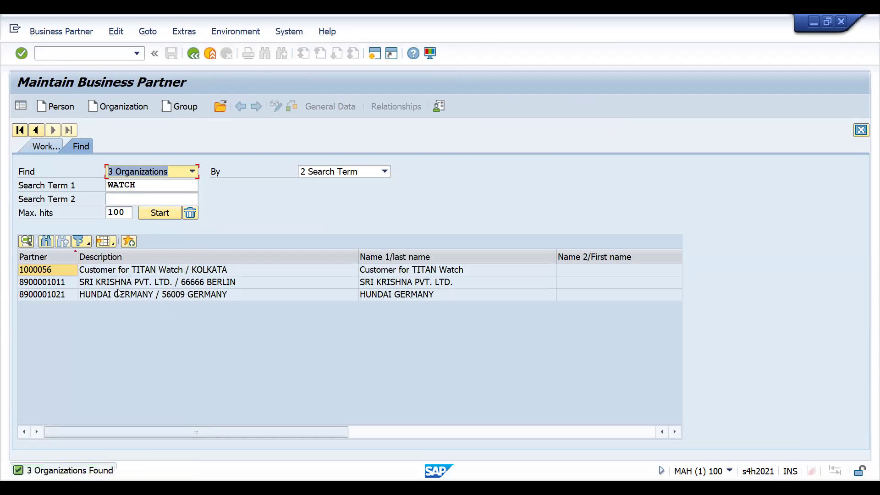
Step: Set HUNDAI GERMANY's customer pricing procedure to 1 on the DRAM/DI/DD order data
double_click(109, 295)
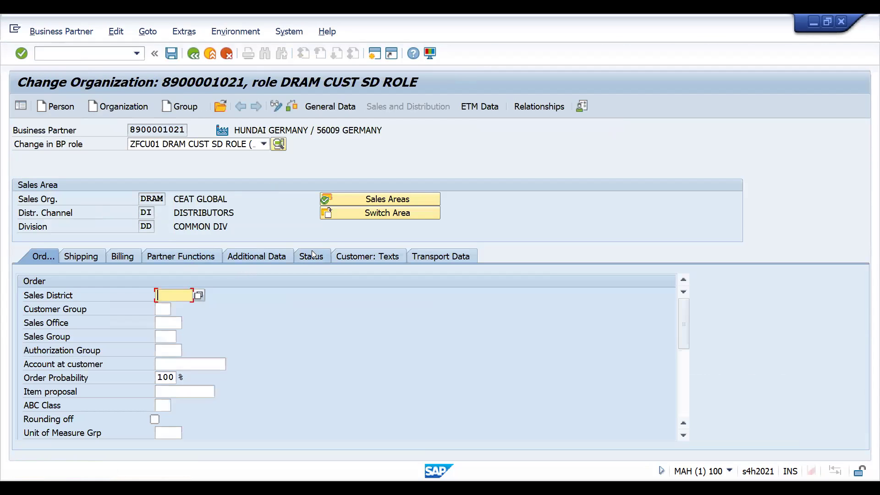
left_click(191, 256)
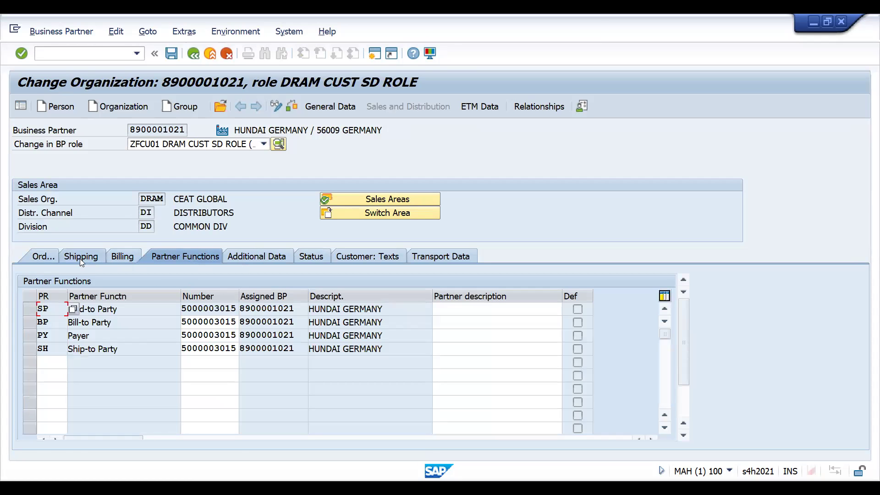
left_click(43, 256)
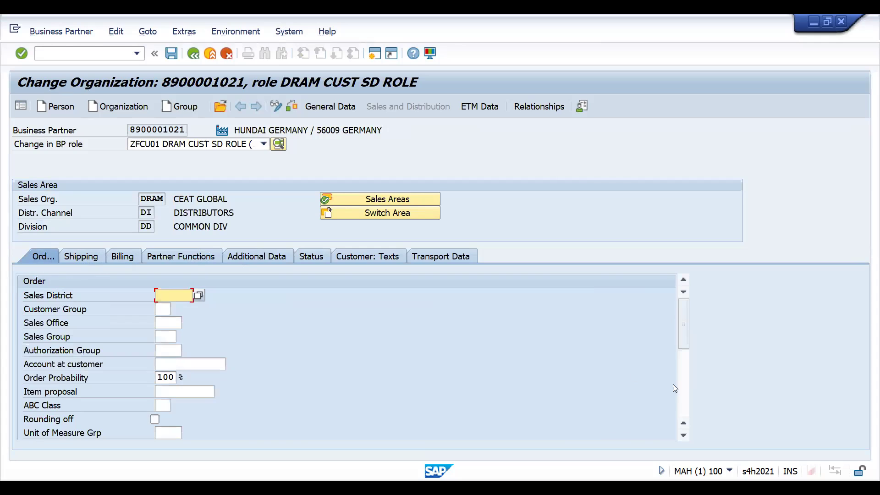
left_click(685, 401)
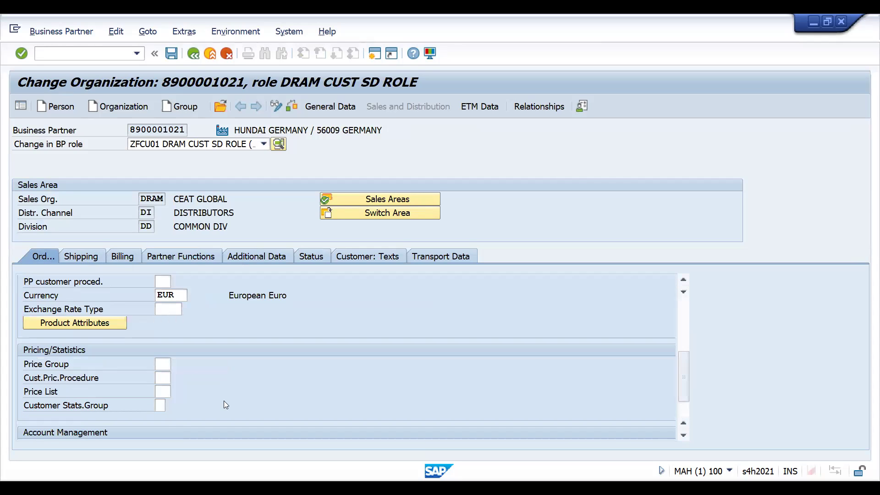
left_click(164, 379)
type("1")
key("Return")
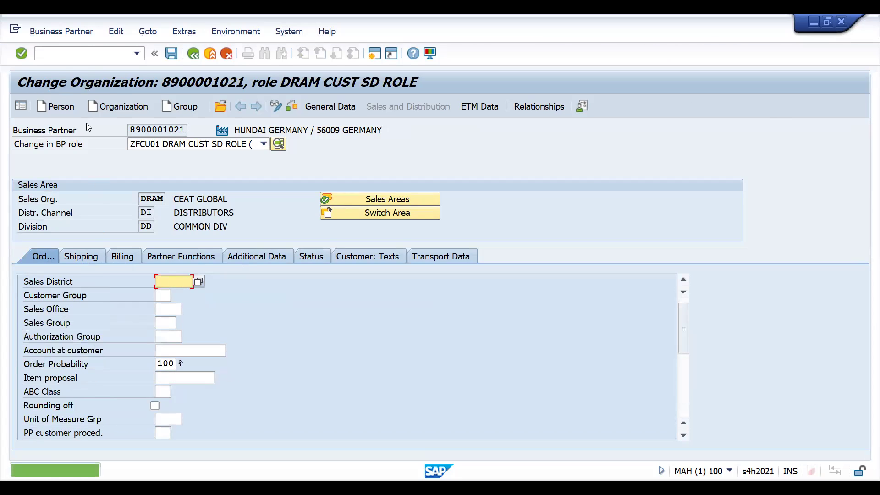
Step: Start VA01 again to create a sales document
left_click(67, 51)
type("/")
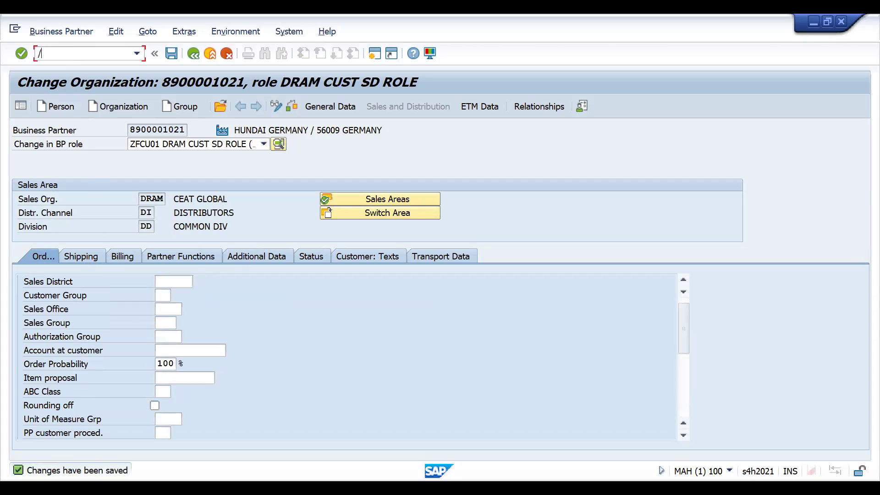
type("nva01")
key("Return")
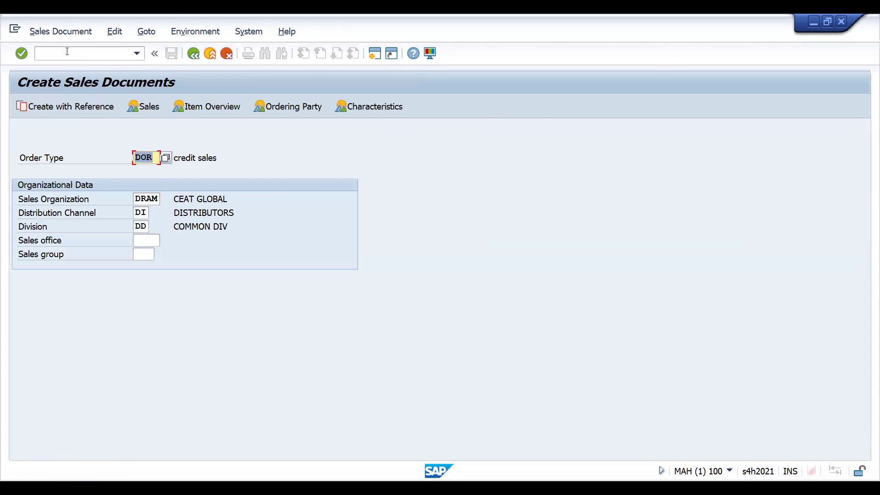
Step: Enter the sold-to customer and confirm the header shows pricing procedure DRAM01
key("Return")
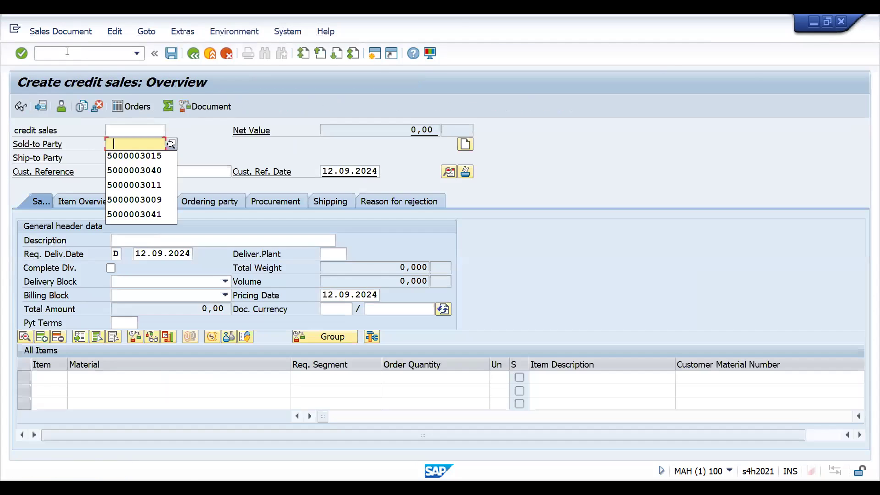
key("Down")
key("Return")
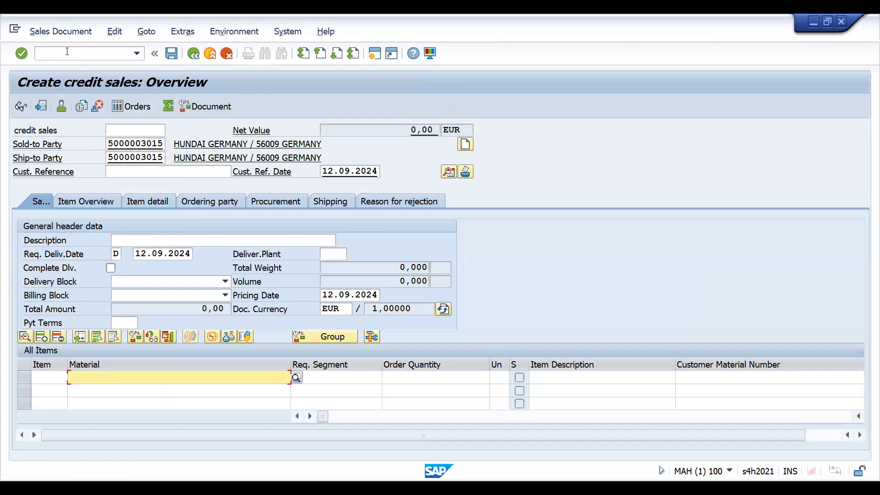
left_click(448, 173)
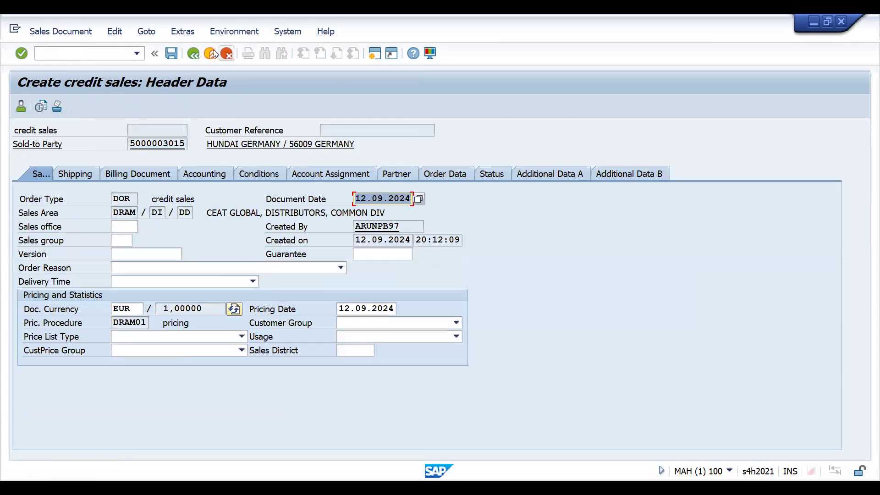
left_click(193, 54)
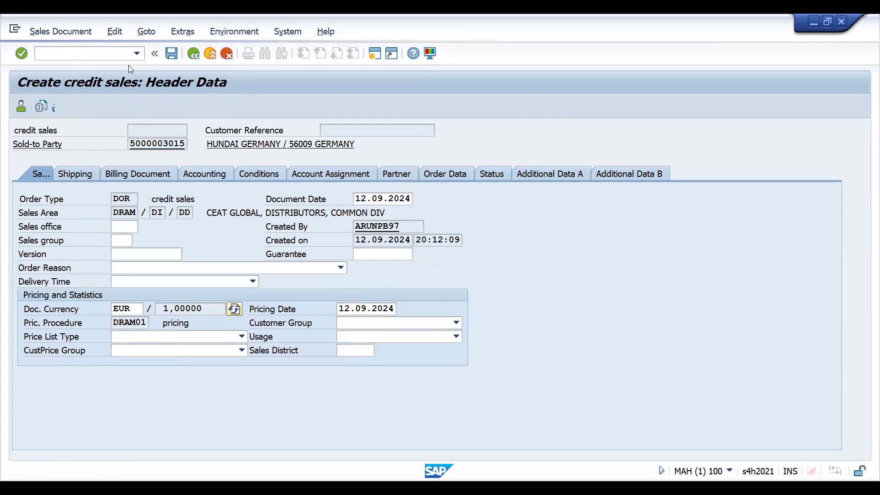
Step: Restart VA01 and clear the division value
left_click(84, 54)
type("/")
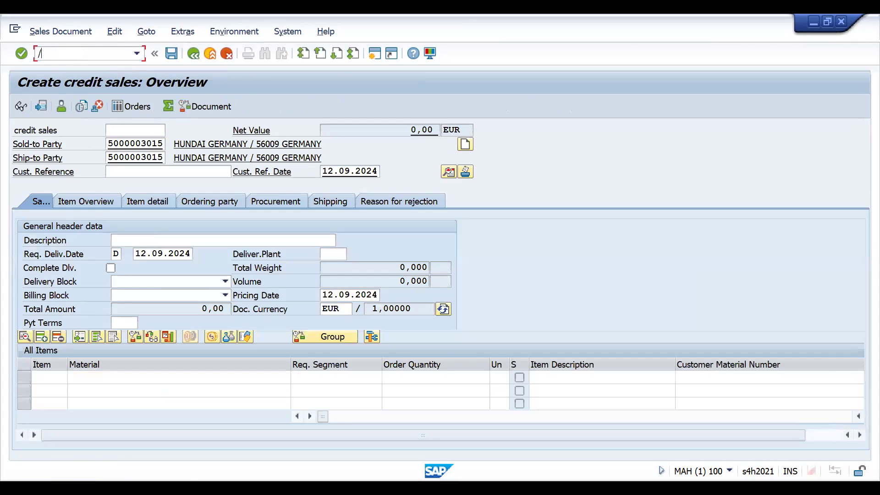
type("nva01")
key("Return")
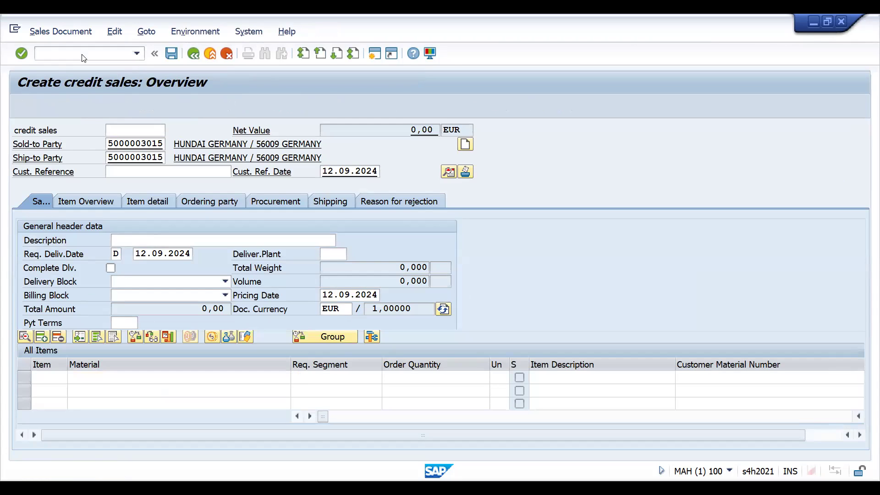
left_click(135, 226)
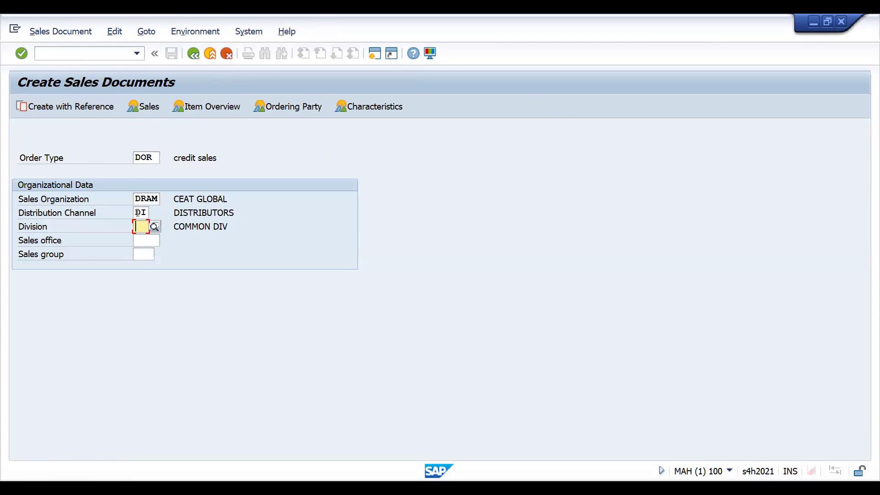
Step: Clear the distribution channel and enter the HUNDAI GERMANY sold-to party from history
left_click(136, 213)
key("Return")
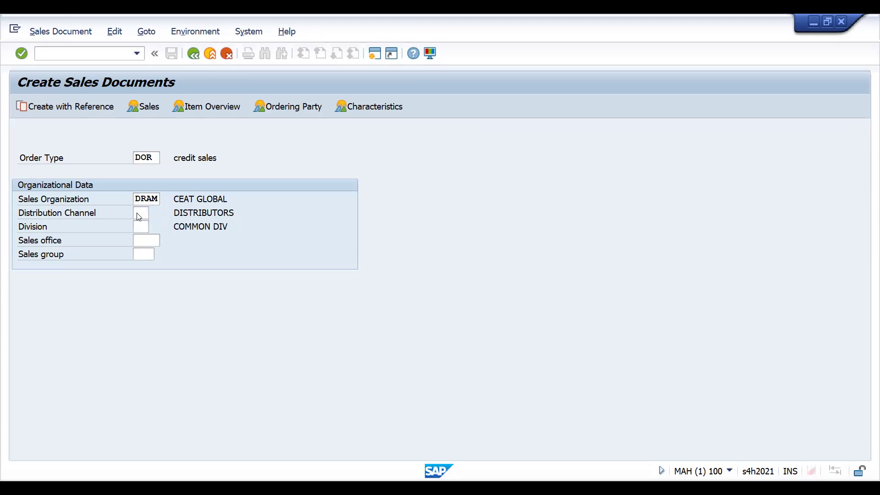
key("BackSpace")
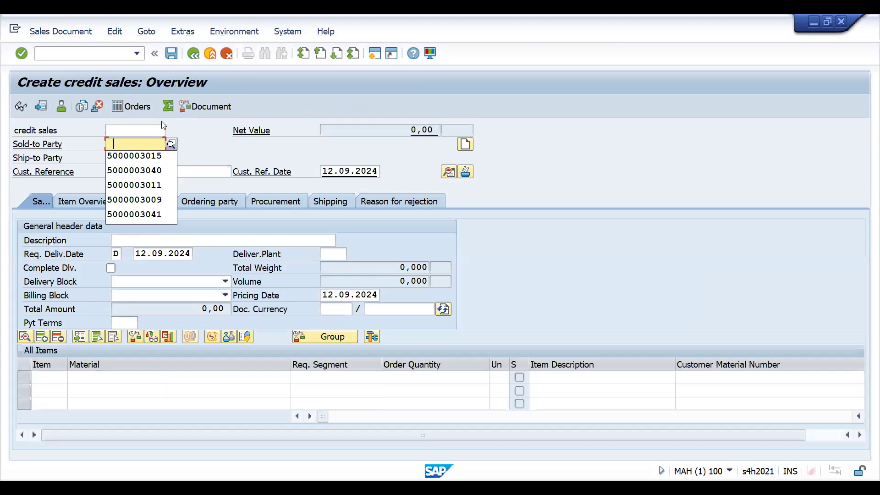
key("Down")
key("Return")
key("Return")
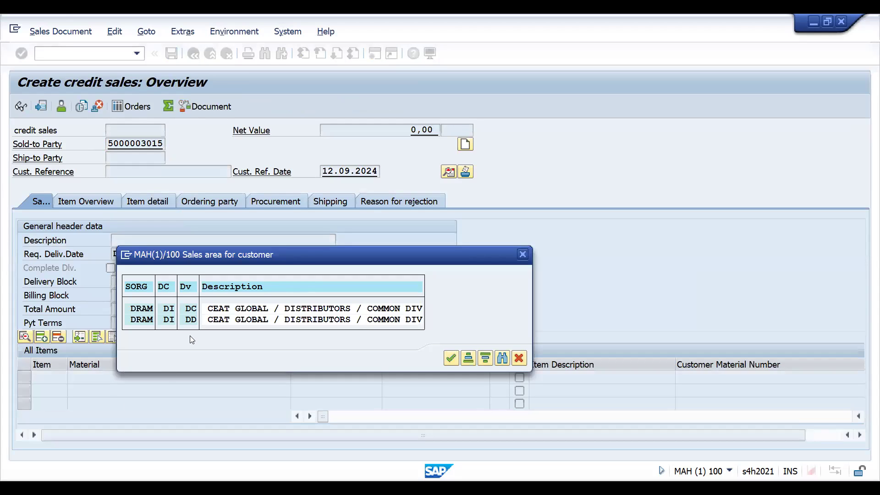
Step: Choose sales area DRAM/DI/DC and check the header's pricing procedure DRAM01
double_click(134, 311)
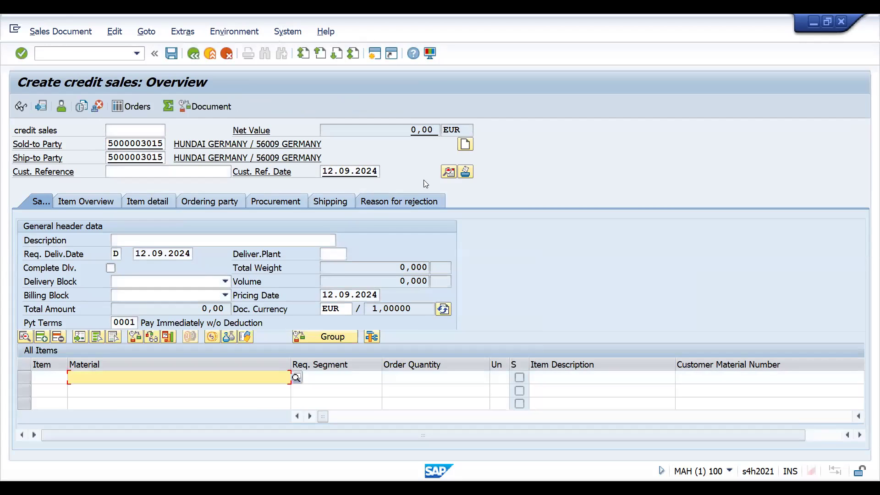
left_click(449, 172)
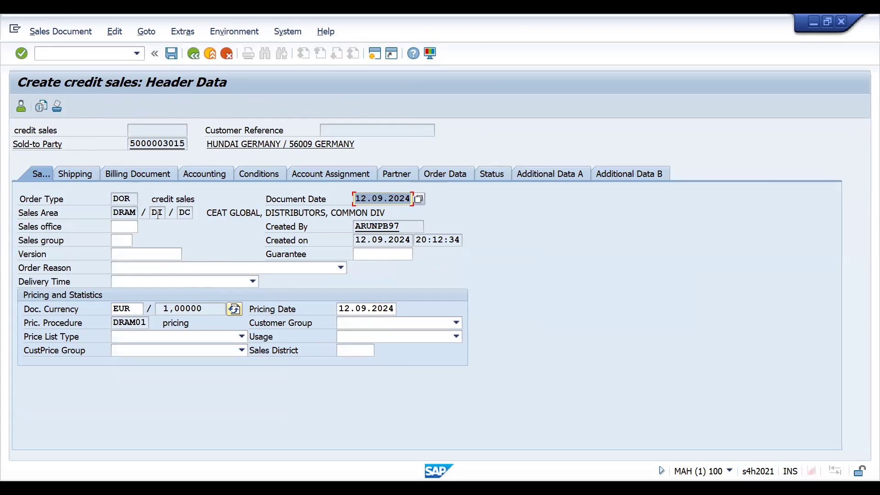
left_click(193, 53)
left_click(86, 54)
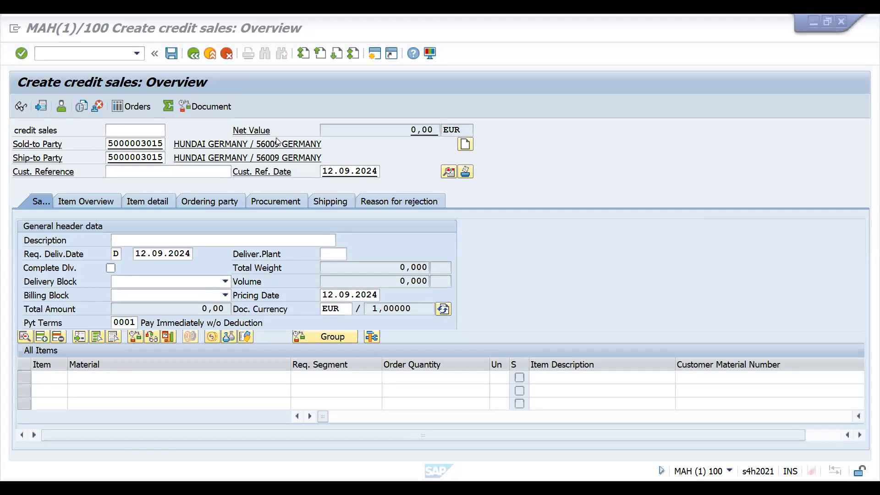
Step: Switch to the PowerPoint slideshow showing the BP TCODE slide
key("alt+Tab")
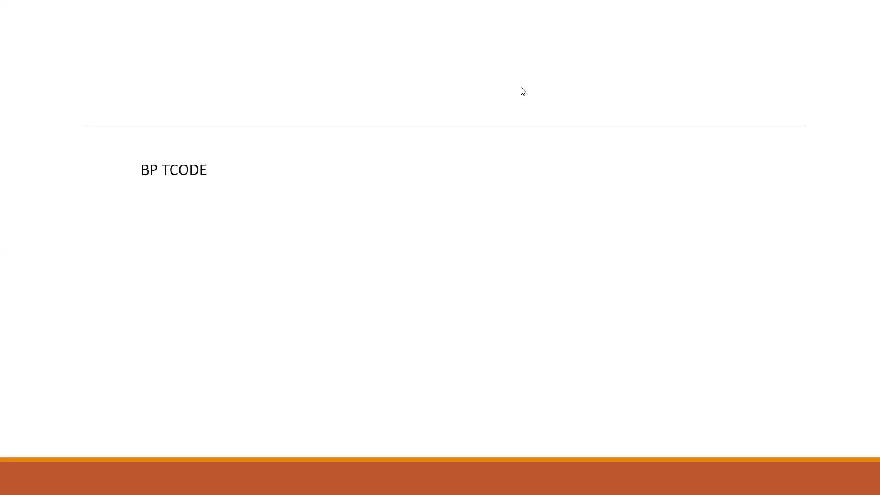
Step: Show the RAISEYOURSKILLS YouTube channel home page in Chrome, leaving the Udemy course list
key("alt+Tab")
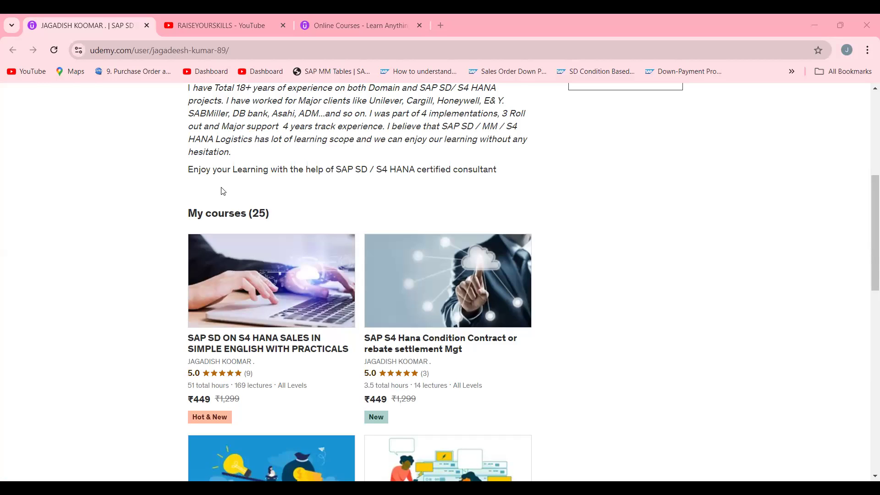
left_click(204, 19)
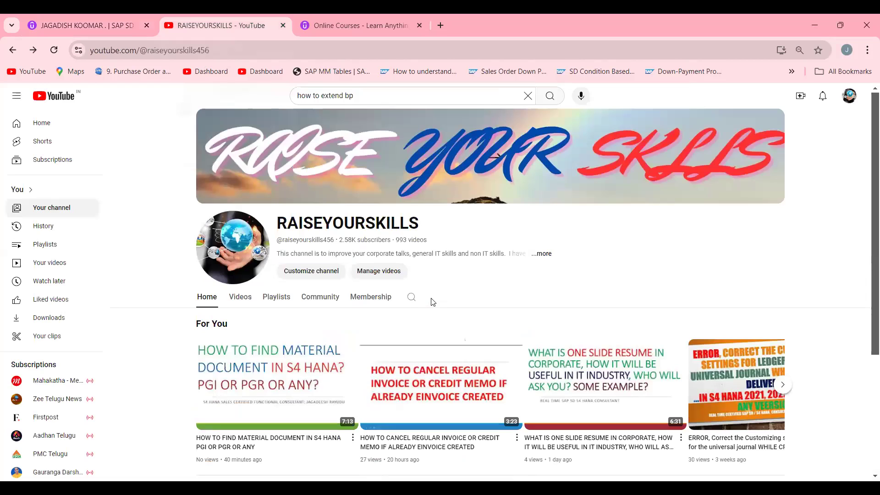